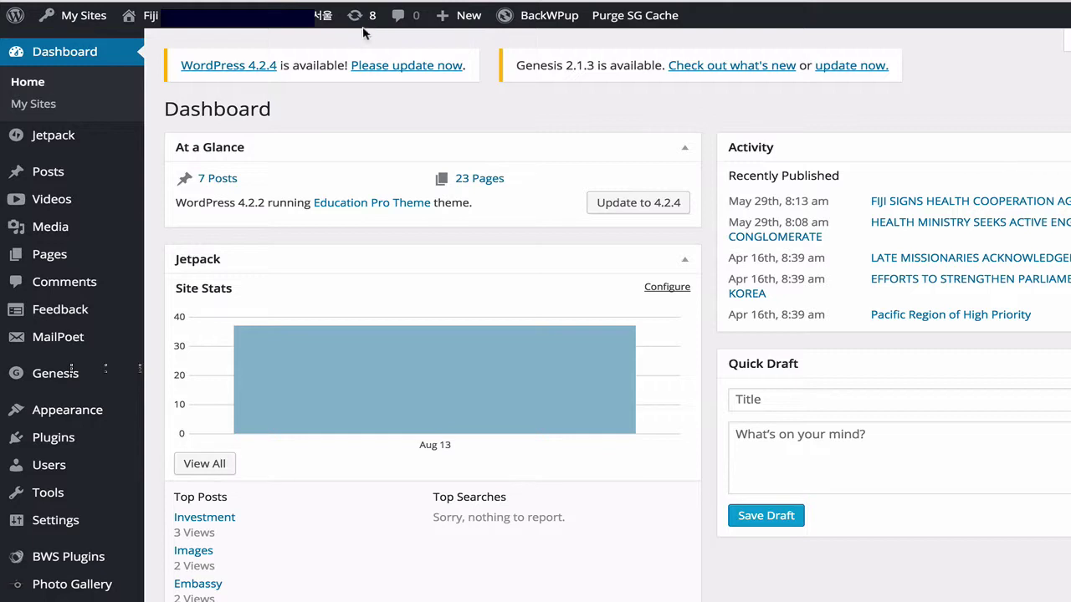
# - Open the WordPress updates page in a new tab and review the core and plugin updates on offer
pyautogui.rightClick(361, 19)
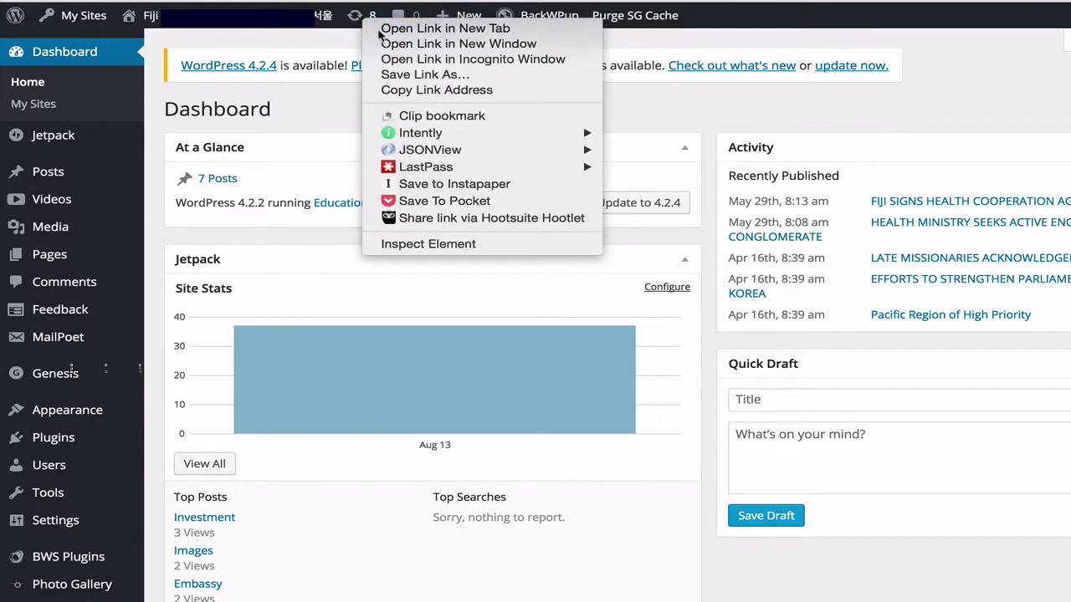
pyautogui.click(394, 28)
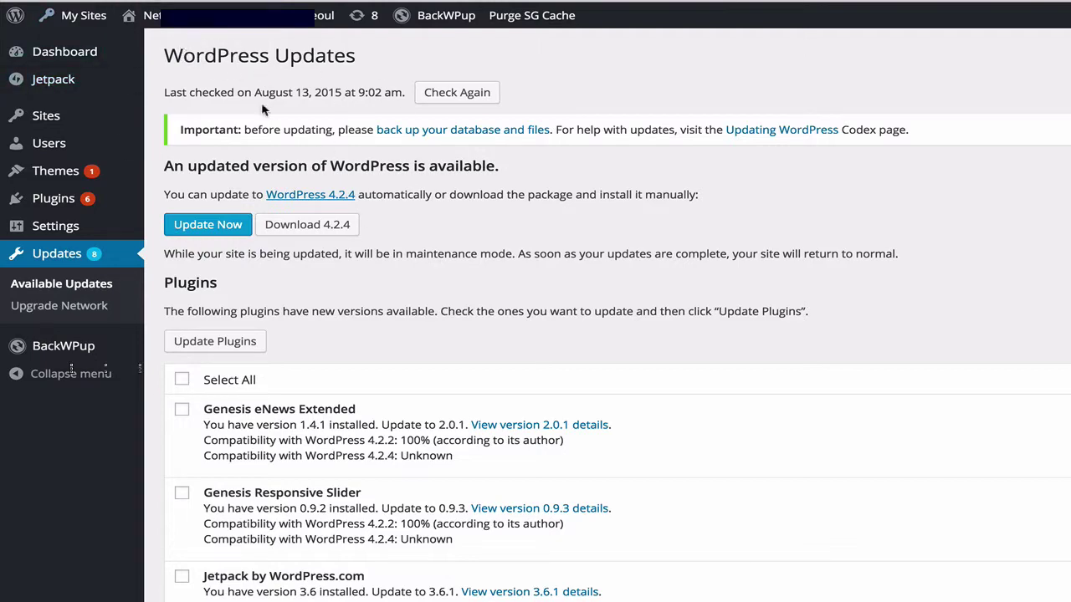
pyautogui.scroll(-1, 255, 134)
pyautogui.scroll(-2, 251, 151)
pyautogui.scroll(-1, 259, 149)
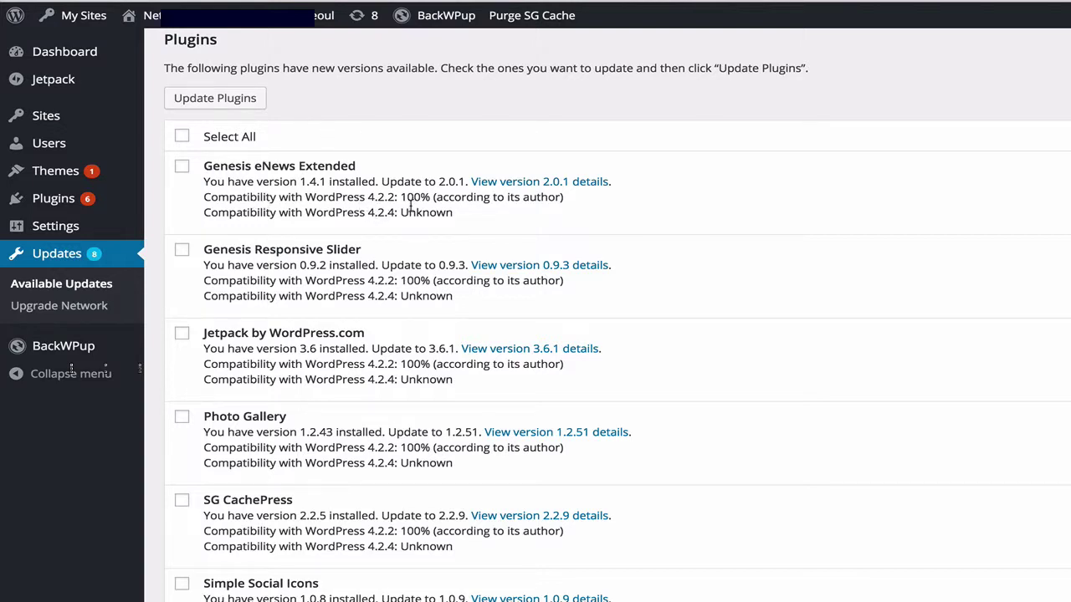
pyautogui.scroll(-1, 425, 206)
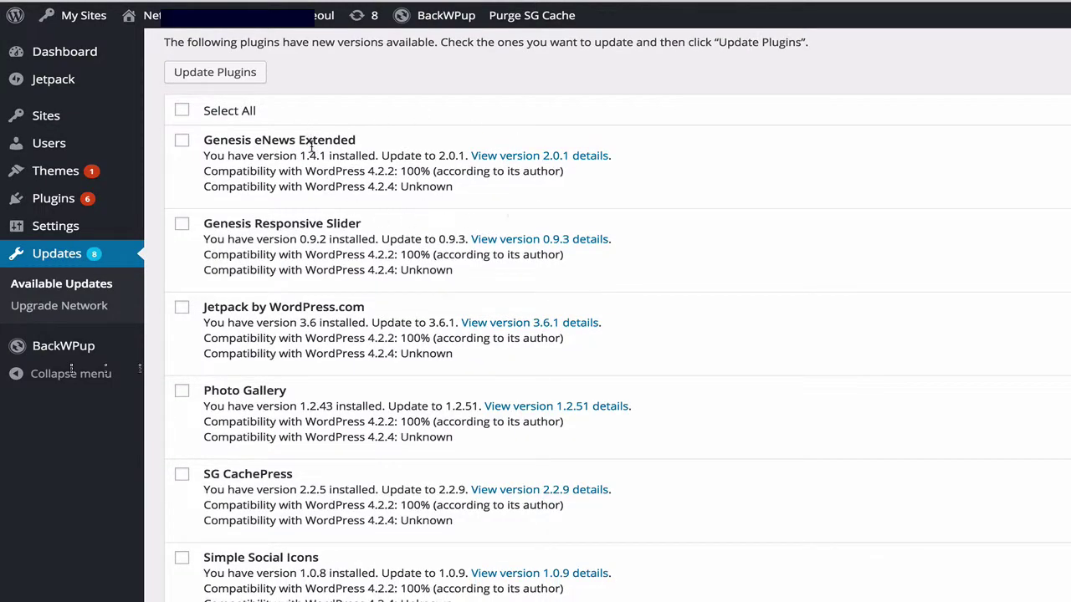
pyautogui.scroll(2, 333, 168)
pyautogui.scroll(-3, 339, 176)
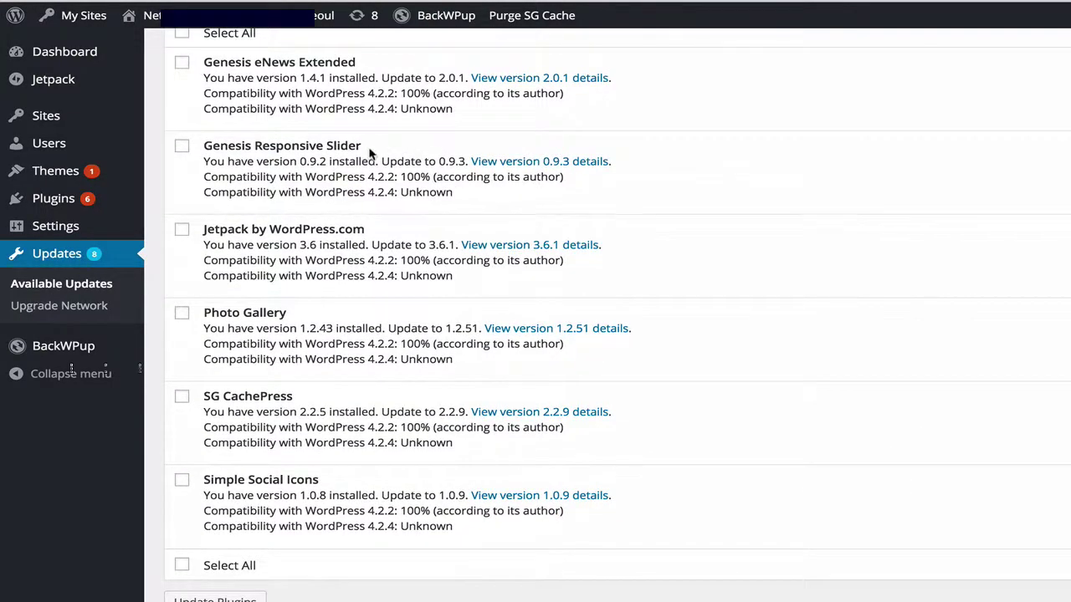
pyautogui.scroll(1, 370, 155)
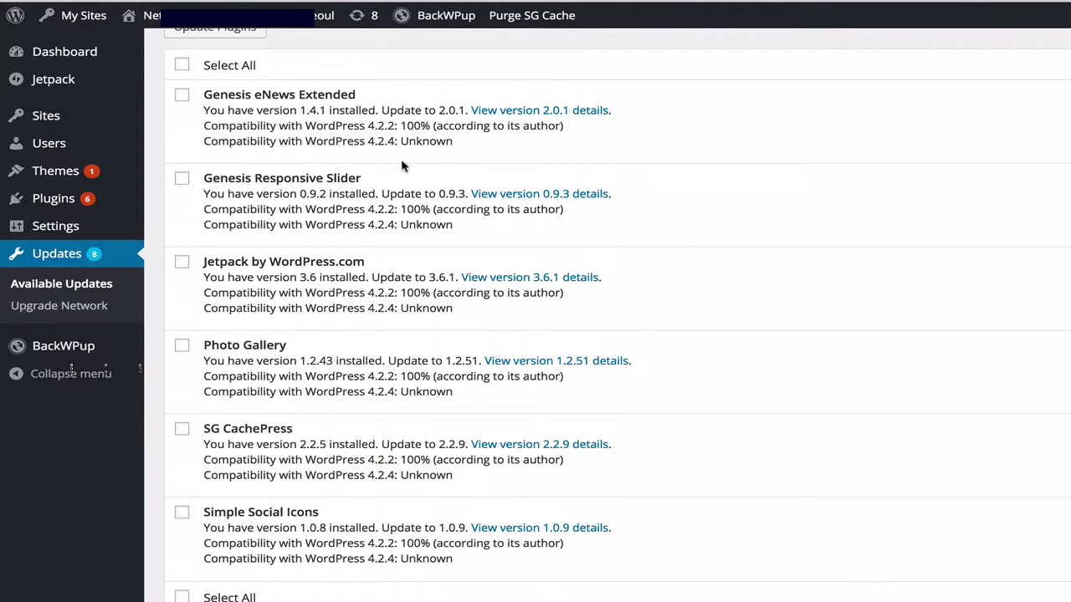
pyautogui.scroll(5, 401, 166)
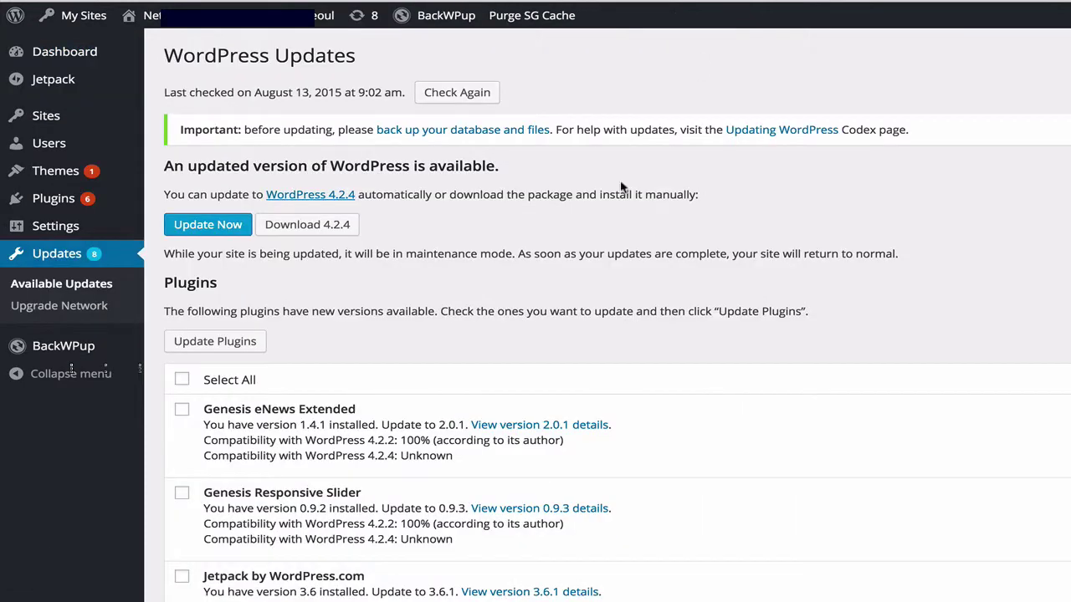
pyautogui.scroll(-5, 619, 185)
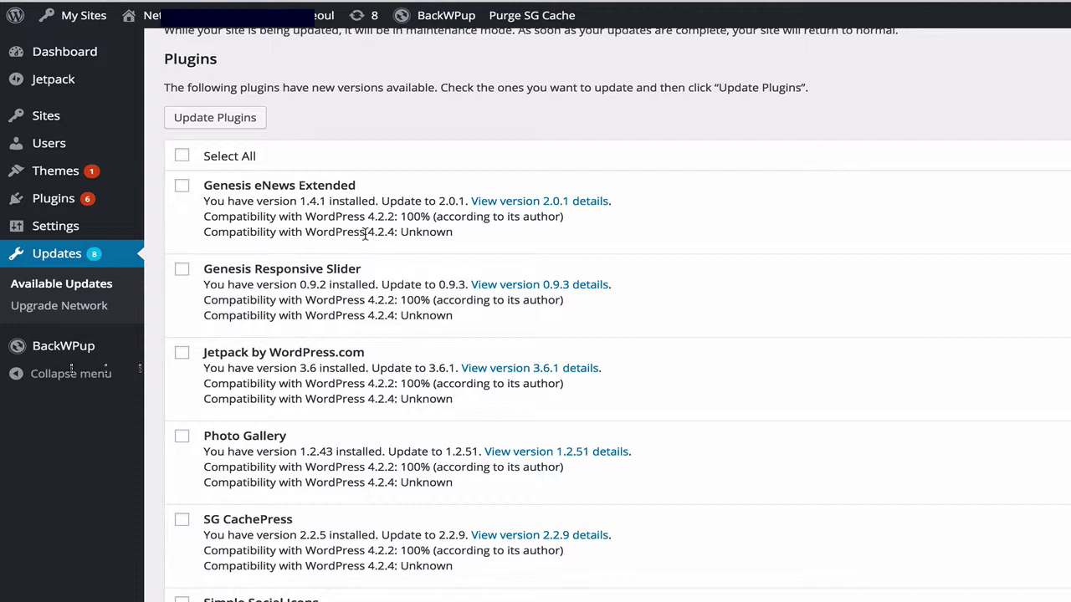
# - Examine the WordPress 4.2.2 and 4.2.4 compatibility lines of the pending plugin updates, such as Genesis eNews Extended
pyautogui.moveTo(369, 233); pyautogui.dragTo(393, 233)
pyautogui.click(393, 233)
pyautogui.scroll(-2, 489, 251)
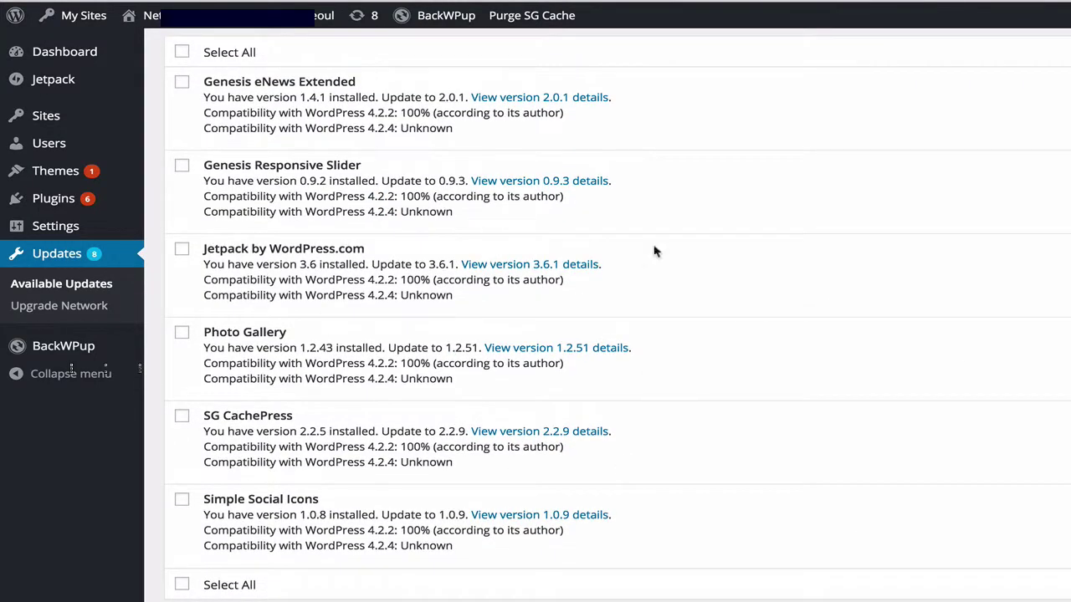
pyautogui.moveTo(452, 129); pyautogui.dragTo(201, 128)
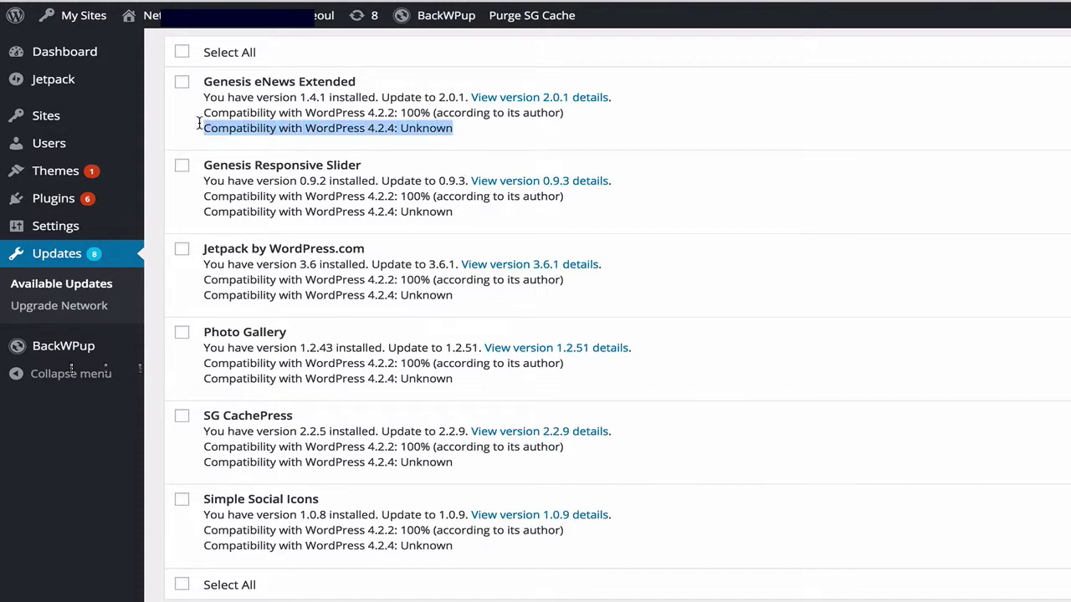
pyautogui.click(649, 151)
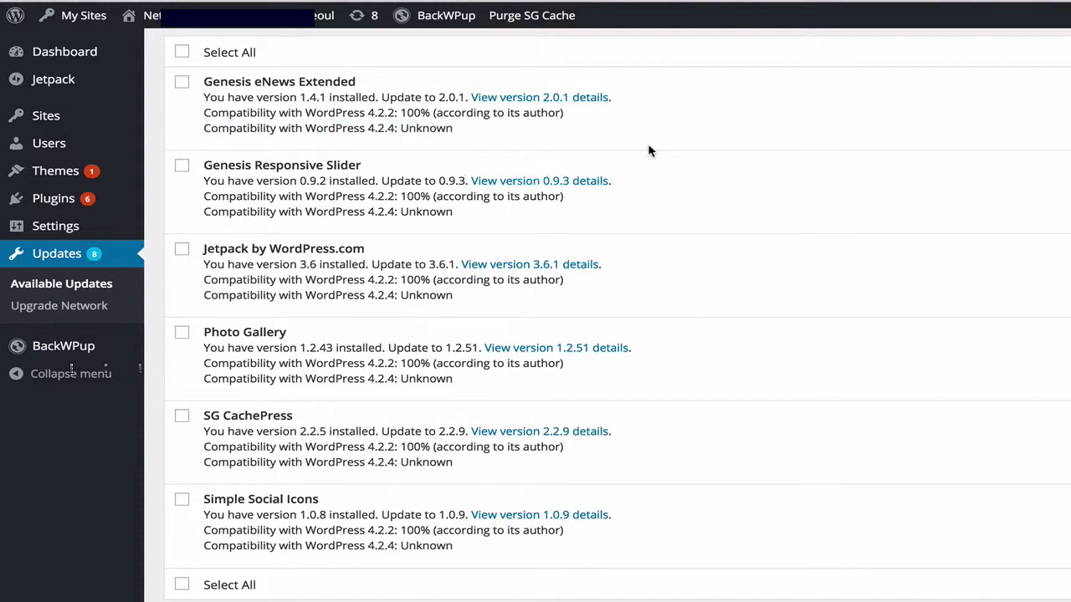
pyautogui.scroll(-1, 650, 151)
pyautogui.scroll(1, 649, 150)
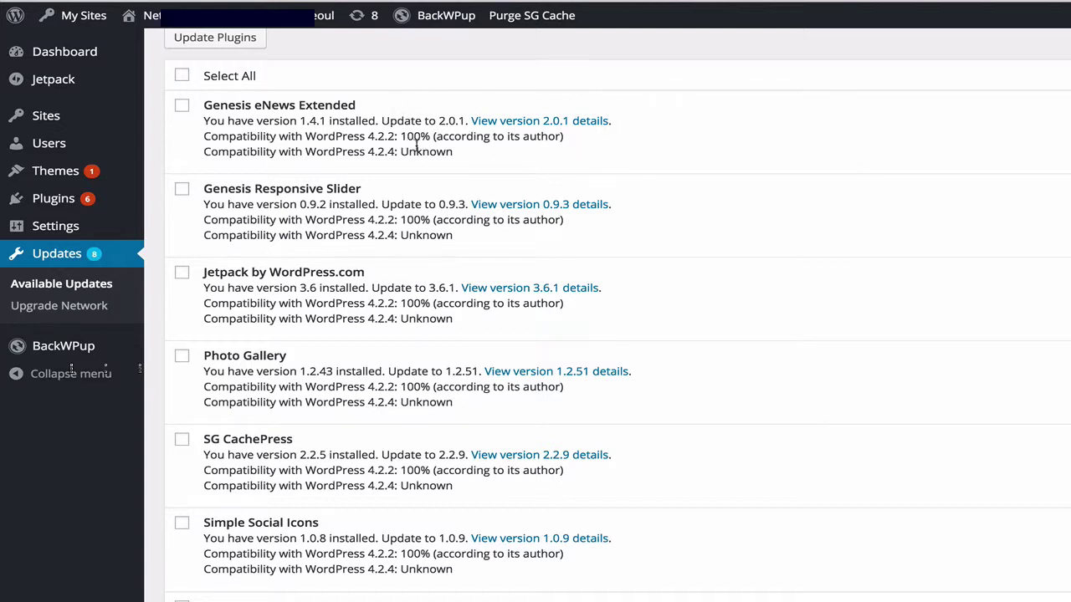
pyautogui.moveTo(435, 137); pyautogui.dragTo(394, 137)
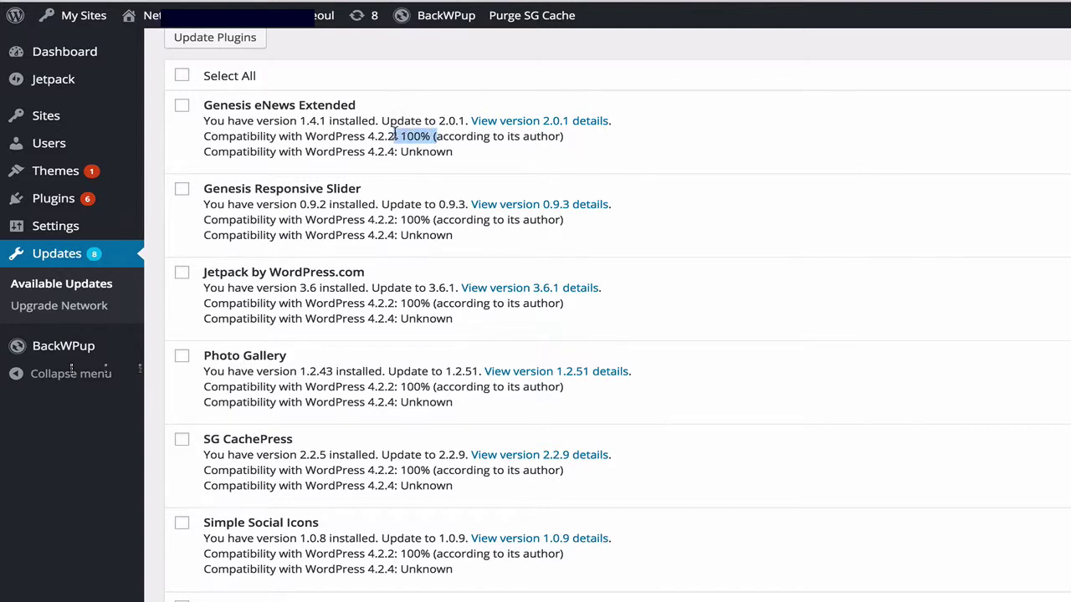
pyautogui.click(440, 138)
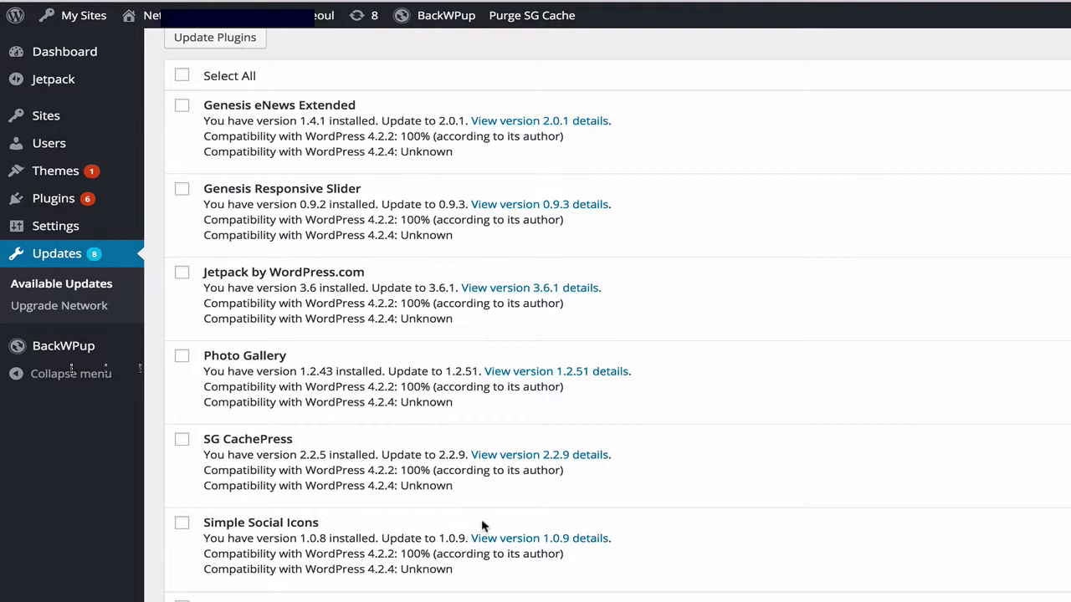
# - Select all plugins with pending updates, update them together, and look over the update log
pyautogui.click(182, 76)
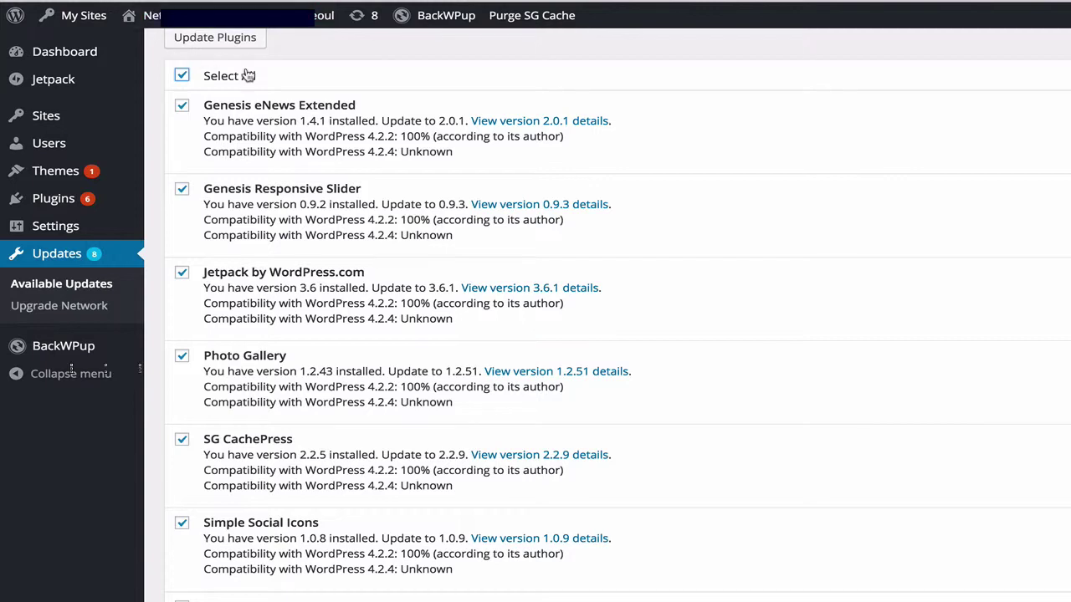
pyautogui.scroll(1, 242, 67)
pyautogui.click(227, 47)
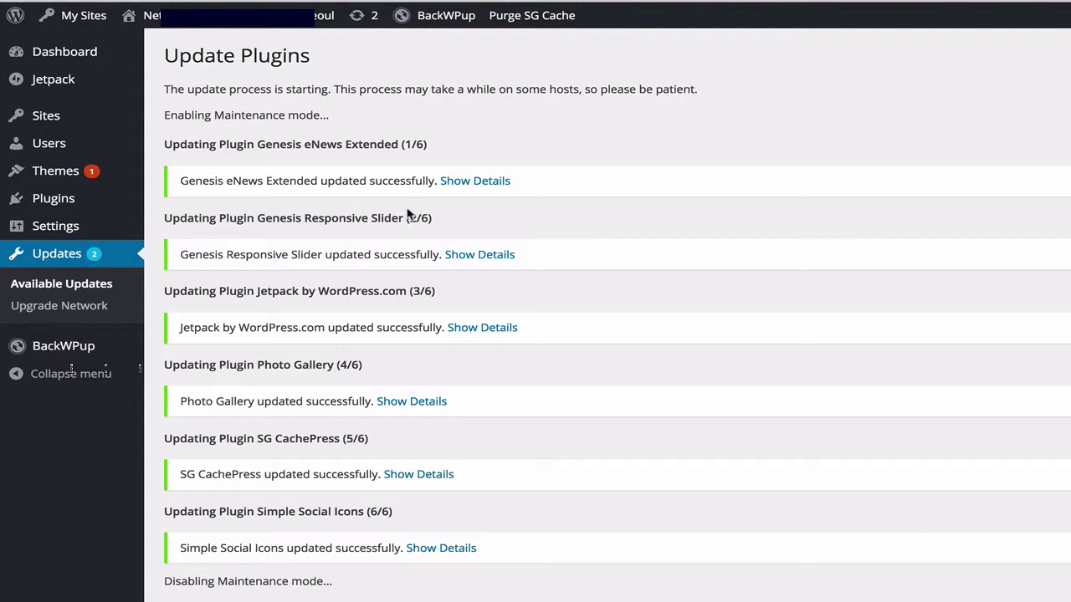
pyautogui.scroll(-1, 365, 168)
pyautogui.scroll(1, 364, 170)
# - Open the site's front end in a new tab to check it with the updated plugins
pyautogui.moveTo(153, 47)
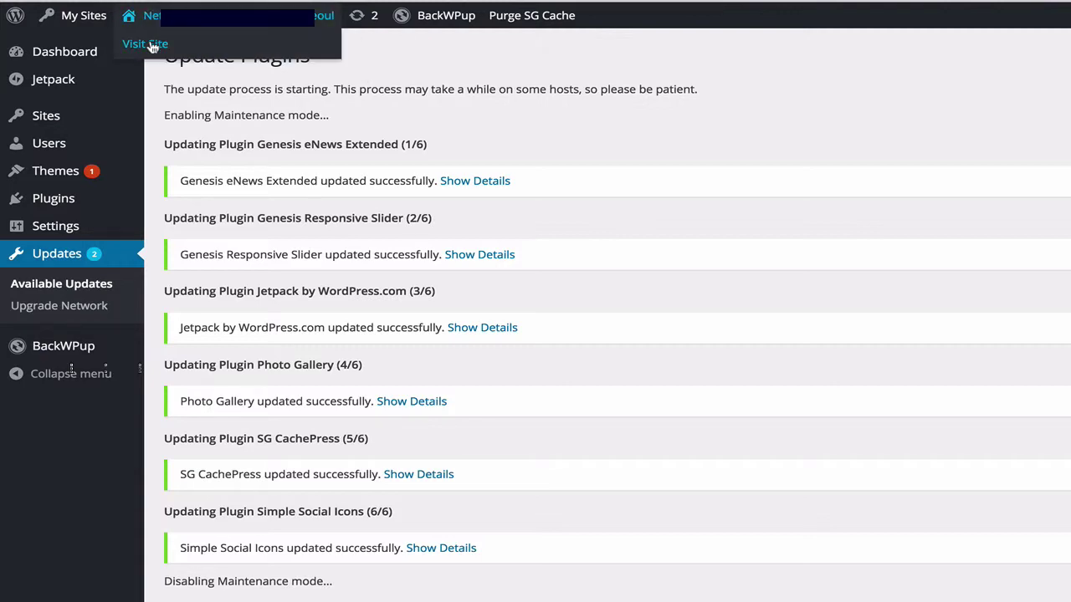
pyautogui.rightClick(153, 47)
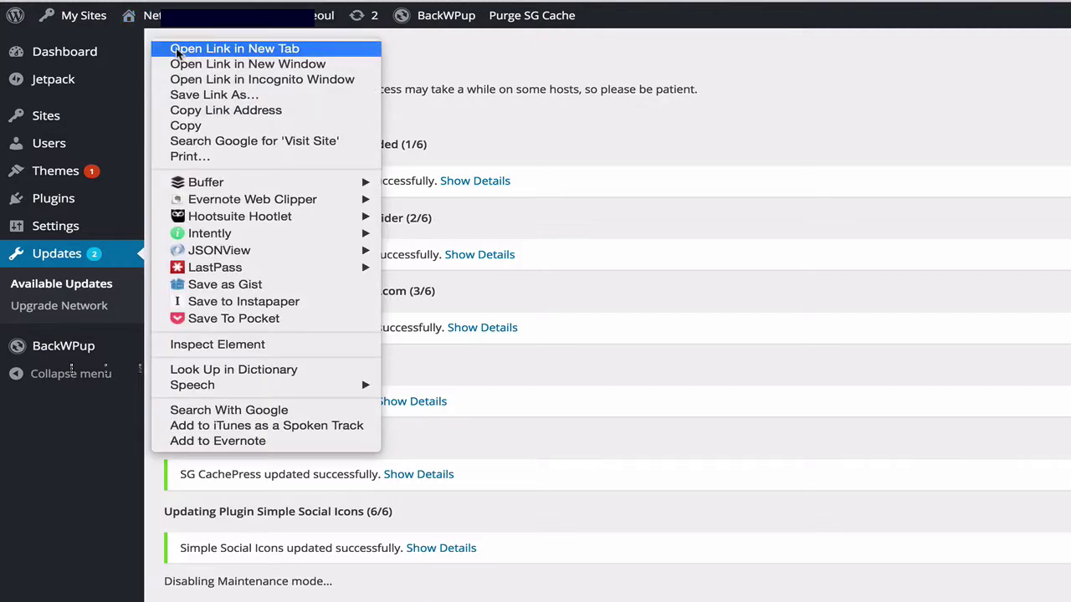
pyautogui.click(180, 45)
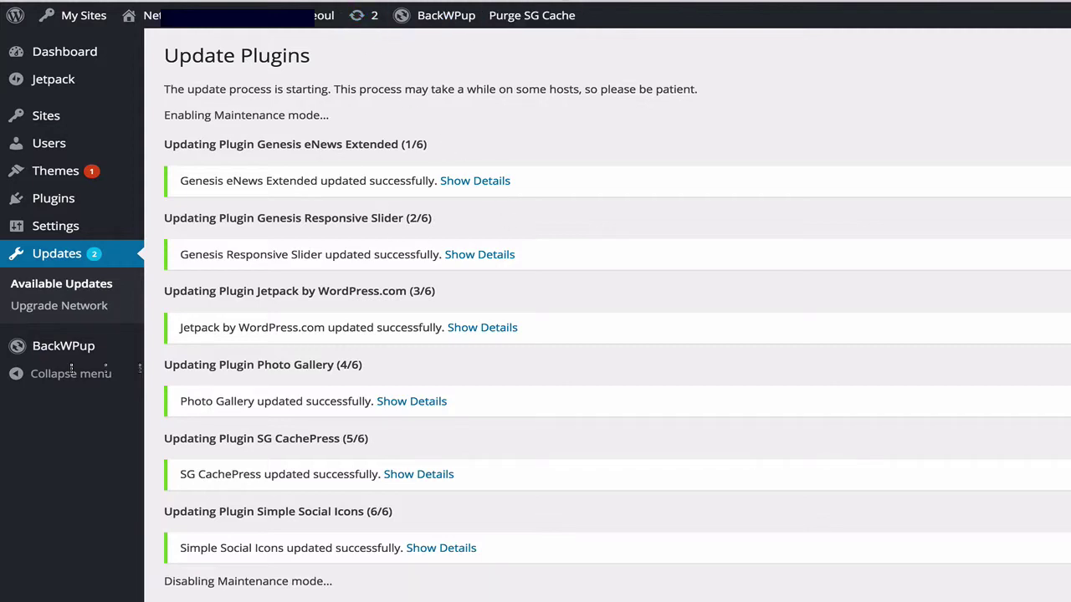
# - Return to the available updates and update the Genesis theme to version 2.1.3
pyautogui.click(374, 17)
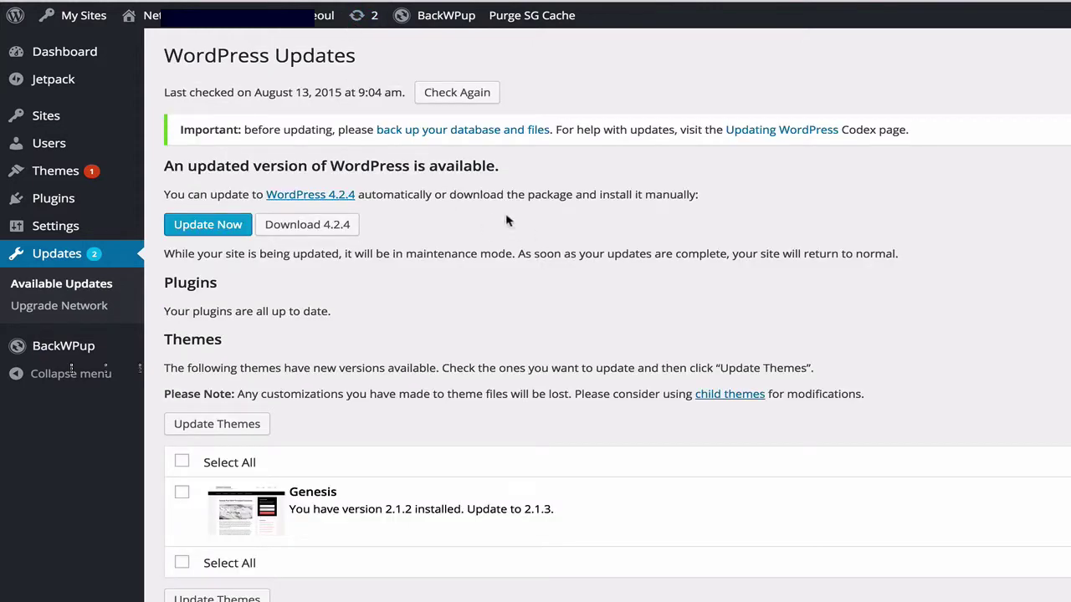
pyautogui.scroll(-1, 259, 199)
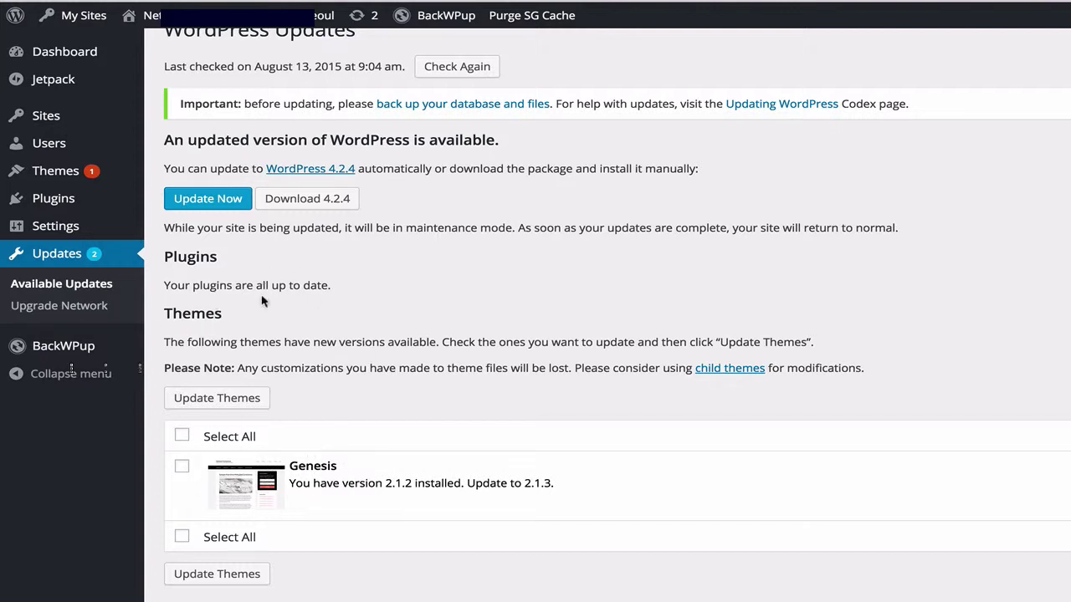
pyautogui.scroll(1, 292, 325)
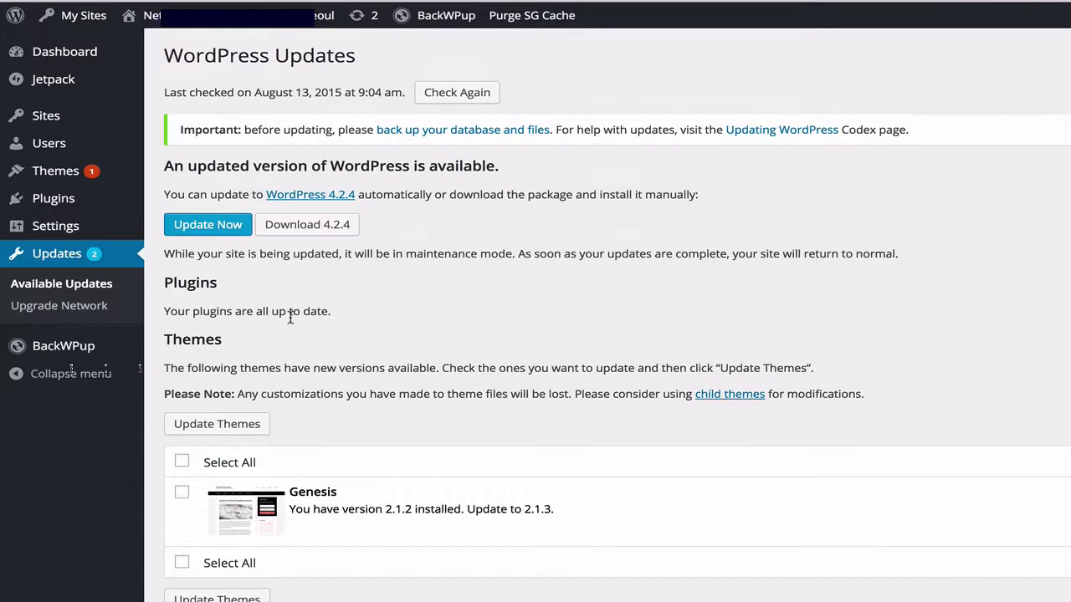
pyautogui.click(181, 461)
pyautogui.click(201, 432)
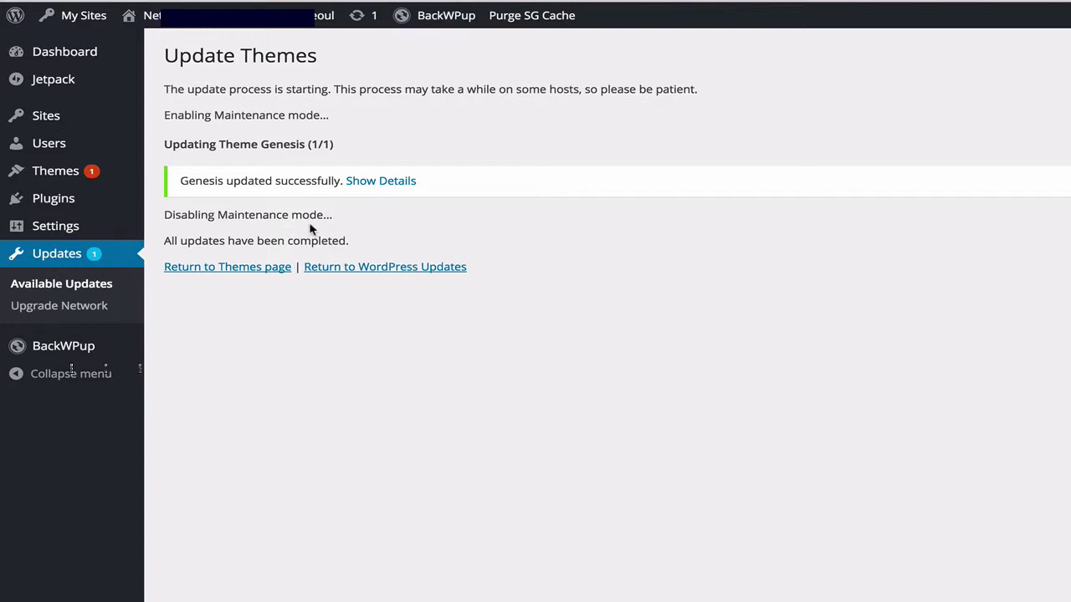
# - Bring up the site's front-end link to check the site with the updated Genesis theme
pyautogui.moveTo(146, 15)
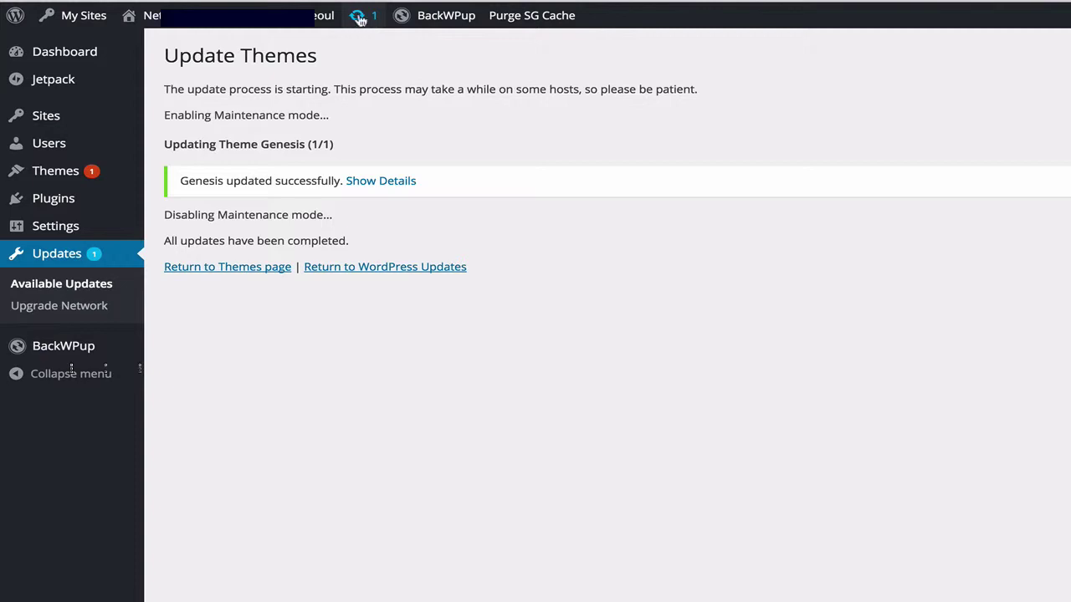
pyautogui.moveTo(303, 25)
pyautogui.rightClick(199, 42)
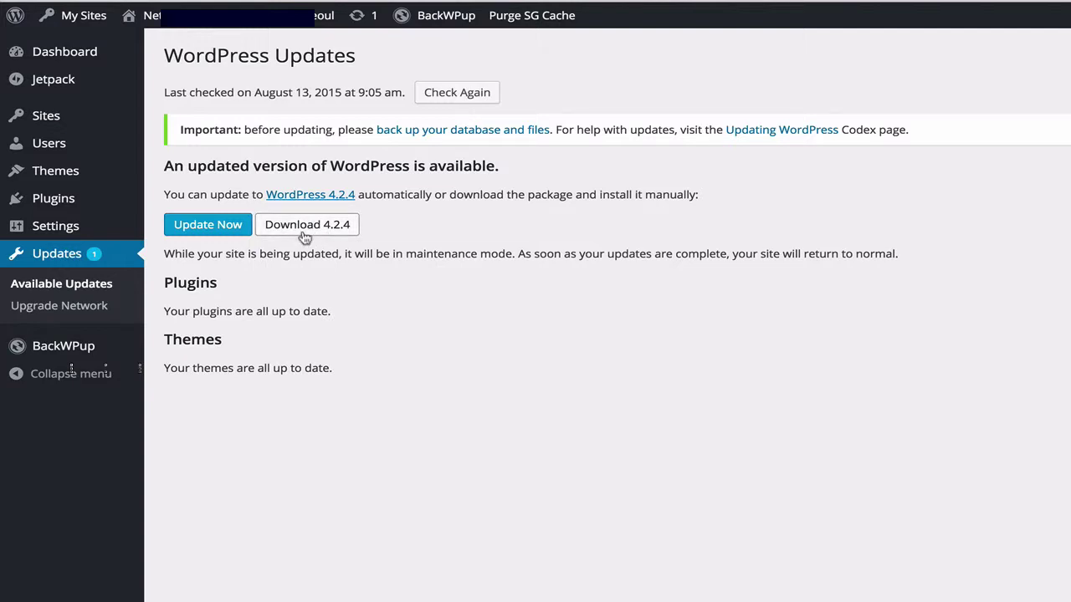
# - Update WordPress itself to version 4.2.4 and look through its welcome page
pyautogui.click(202, 234)
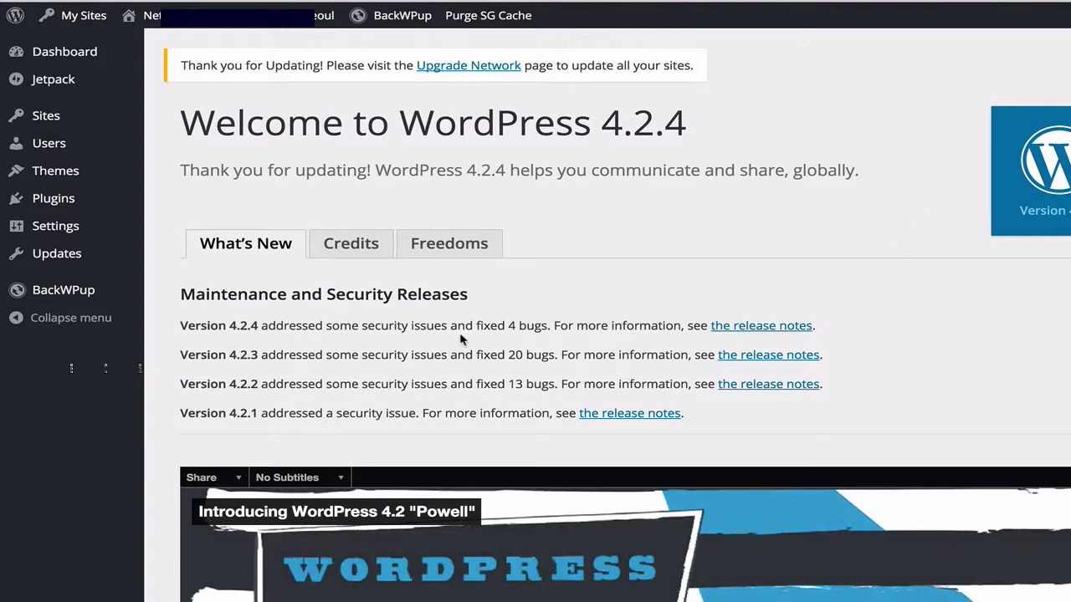
pyautogui.scroll(-1, 715, 154)
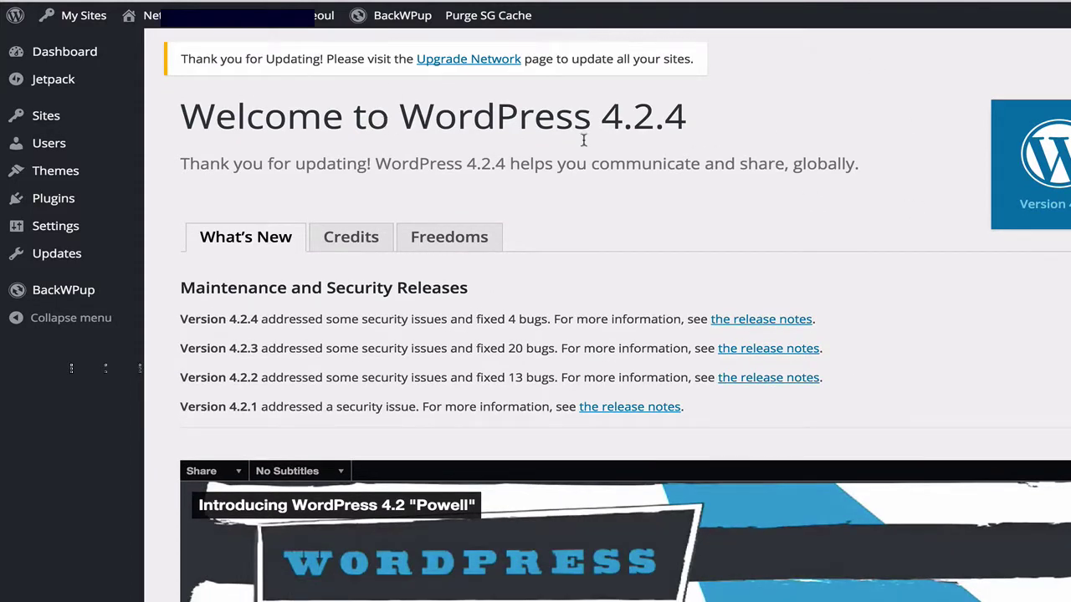
pyautogui.scroll(-15, 778, 148)
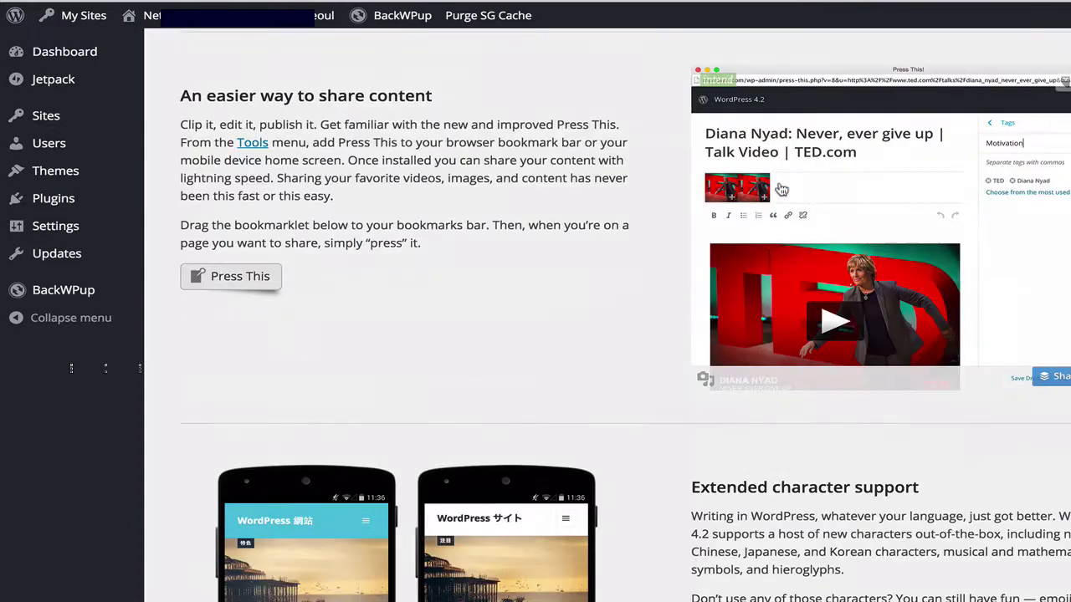
pyautogui.scroll(-5, 778, 188)
pyautogui.scroll(20, 779, 188)
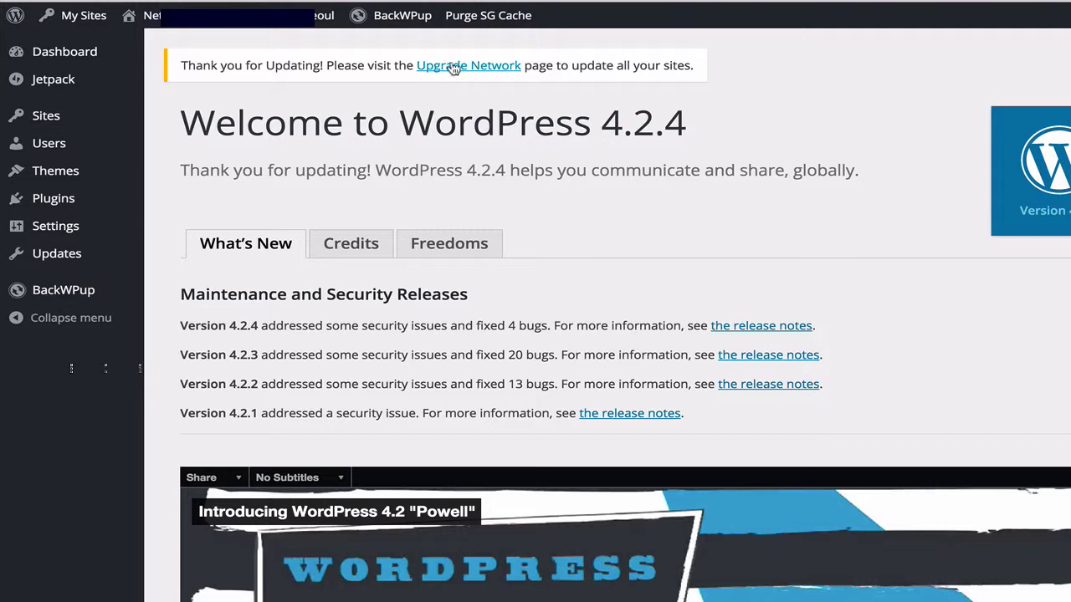
# - Open the Upgrade Network page and run the database upgrade for all sites in the network
pyautogui.moveTo(384, 27)
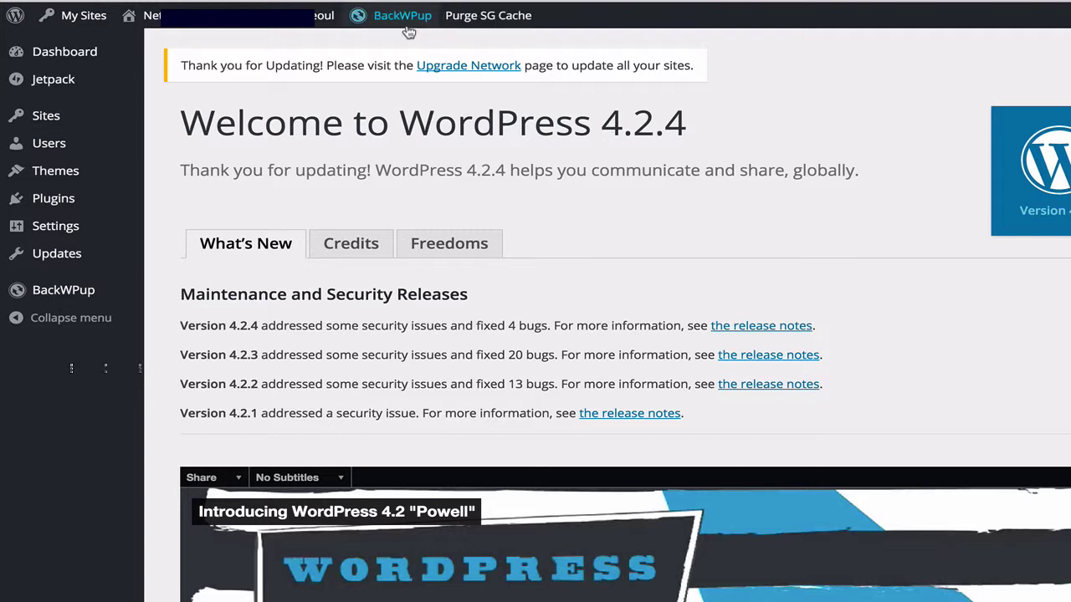
pyautogui.moveTo(421, 29)
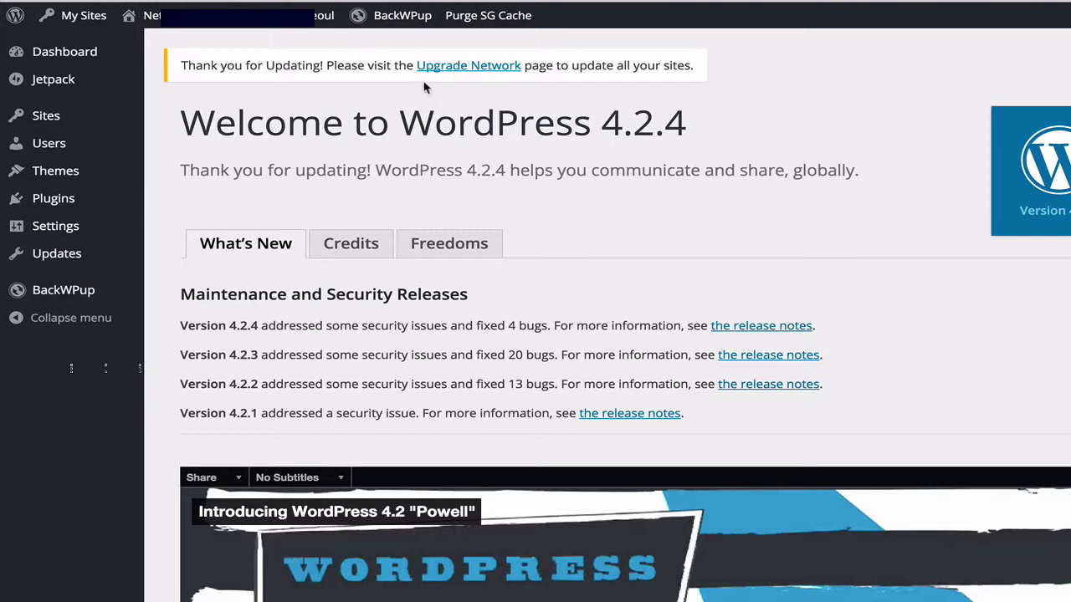
pyautogui.click(463, 72)
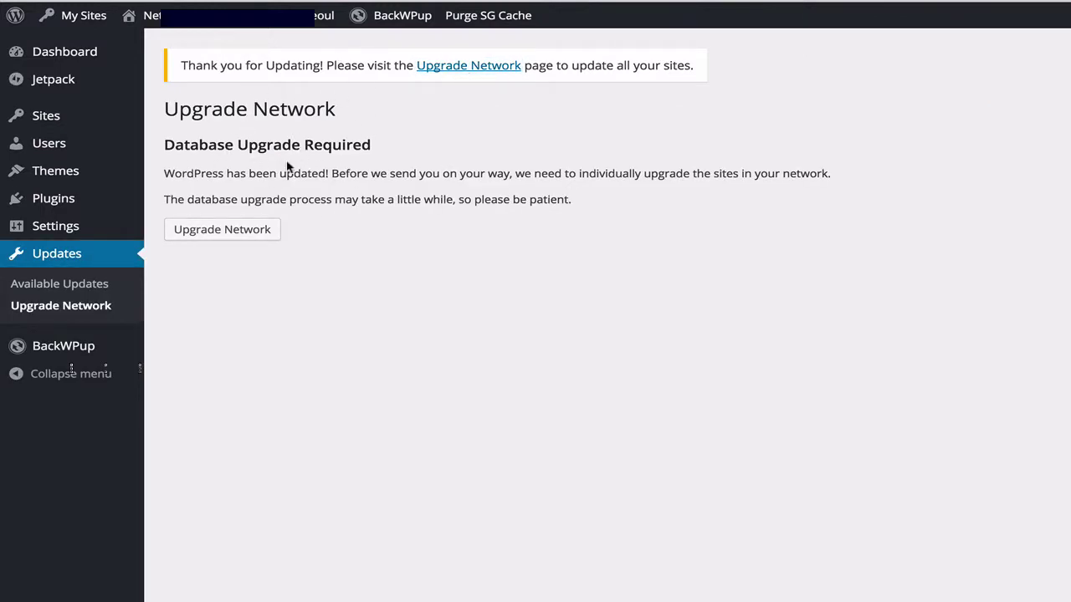
pyautogui.click(238, 238)
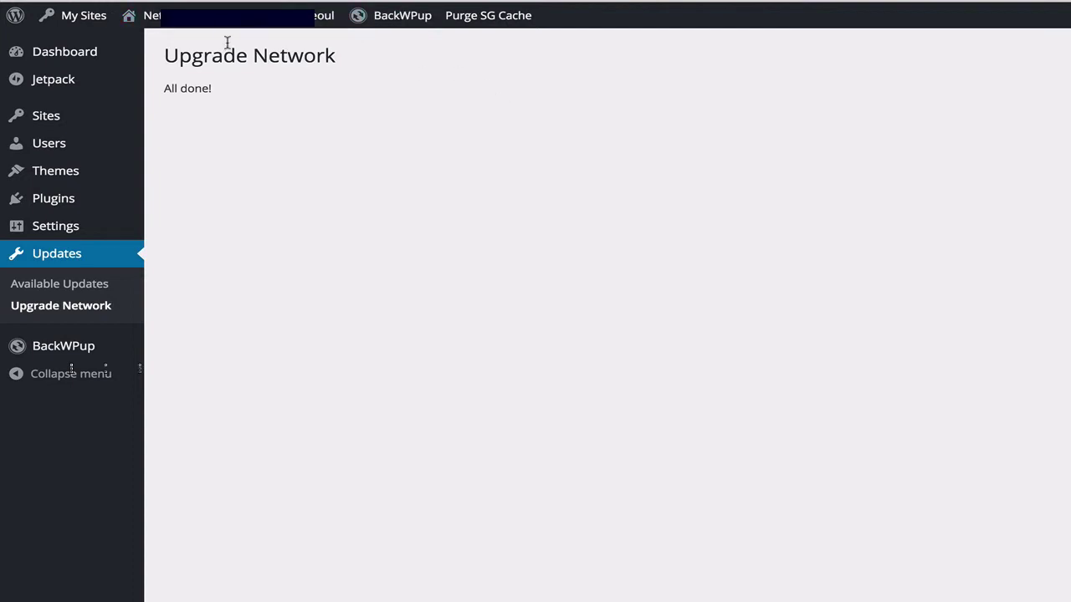
# - Visit the site's front end to check it with the upgraded network database
pyautogui.moveTo(228, 20)
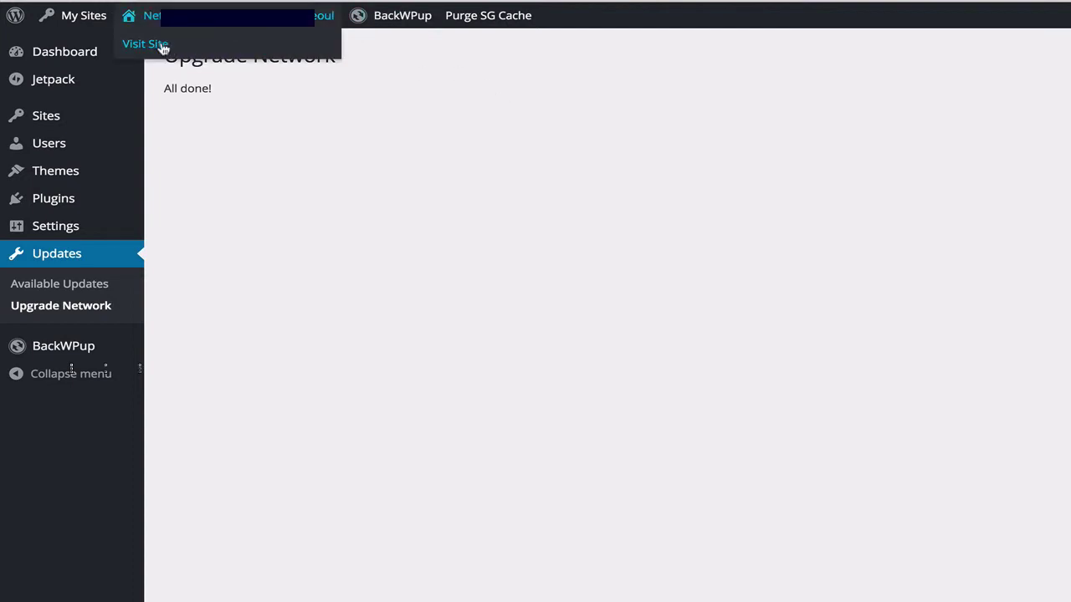